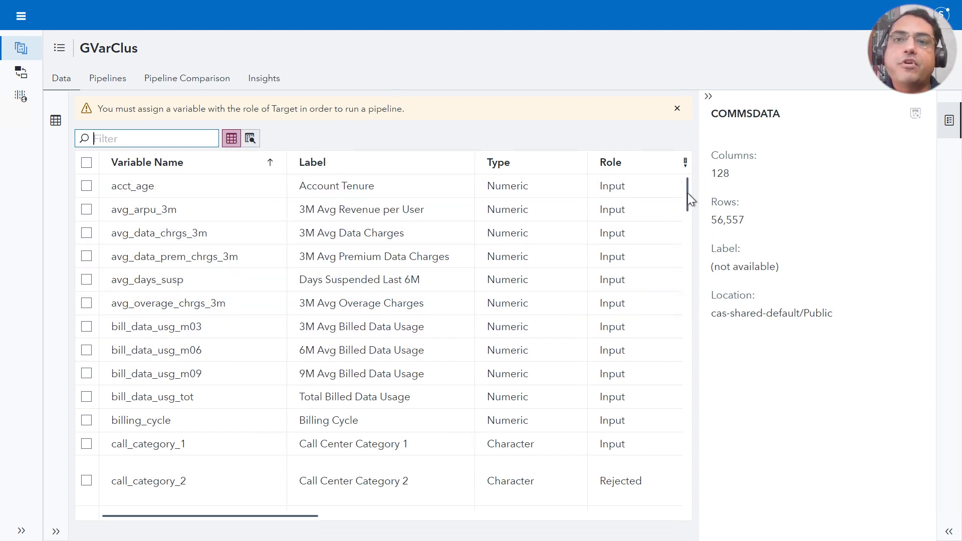
- Assign the Target role to the churn variable in the COMMSDATA variable list
{"action": "left_click_drag", "start_coordinate": [687, 193], "coordinate": [690, 239]}
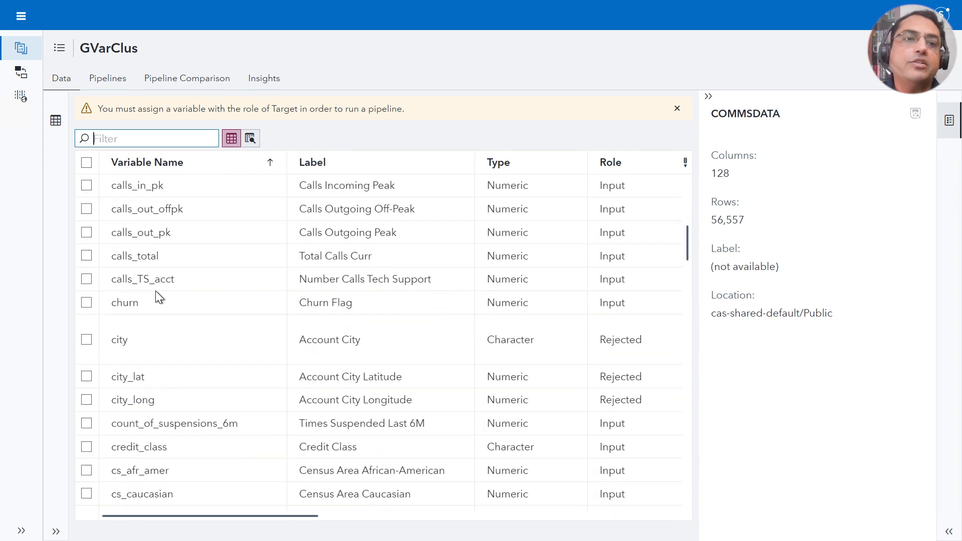
{"action": "left_click", "coordinate": [87, 303]}
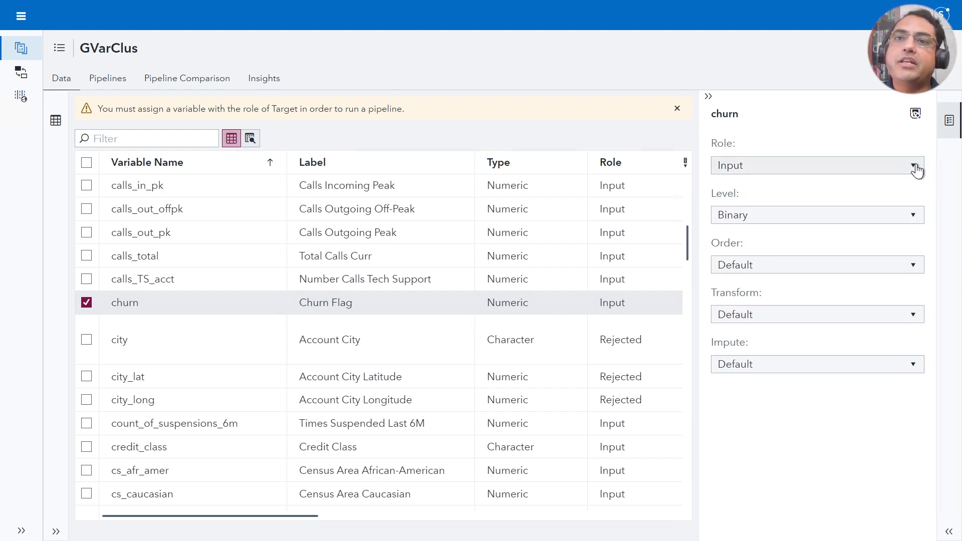
{"action": "left_click", "coordinate": [916, 171]}
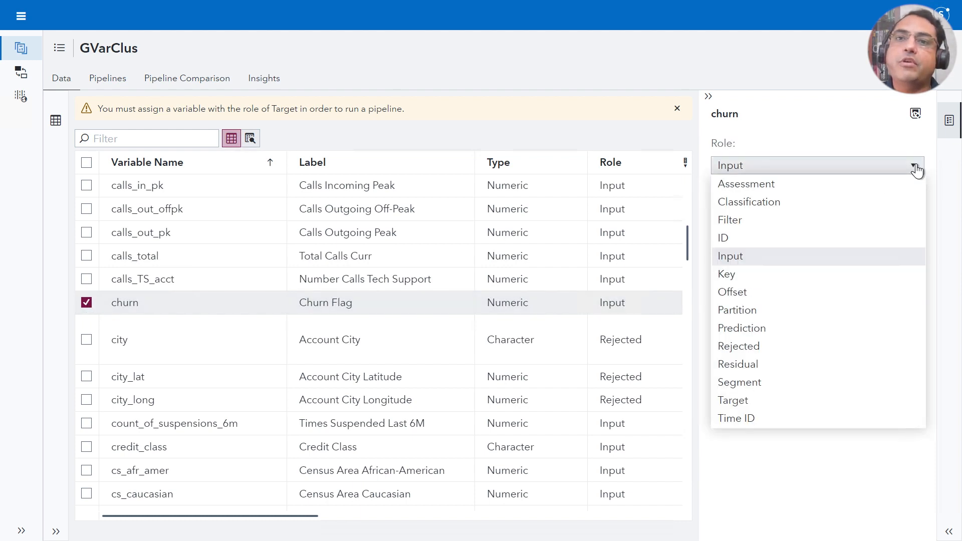
{"action": "left_click", "coordinate": [744, 402]}
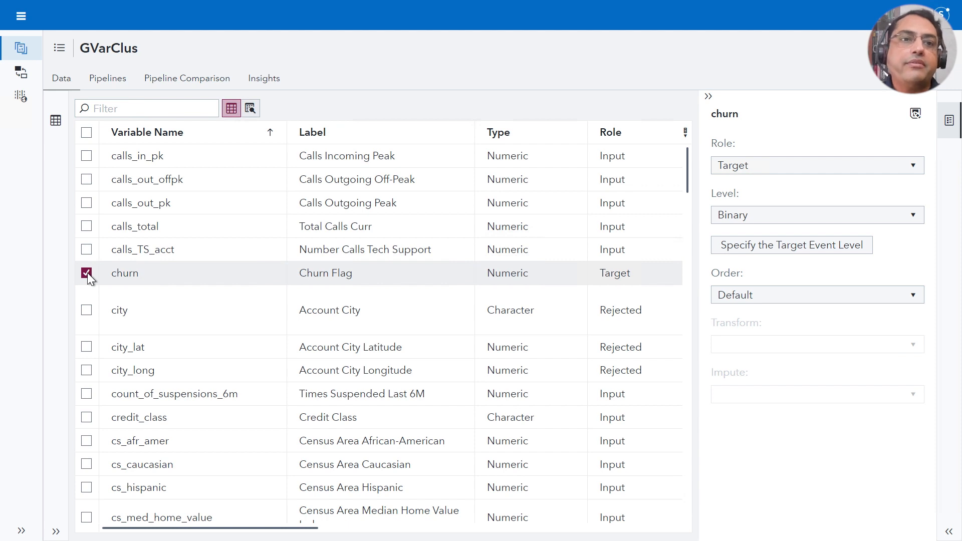
{"action": "left_click", "coordinate": [87, 272]}
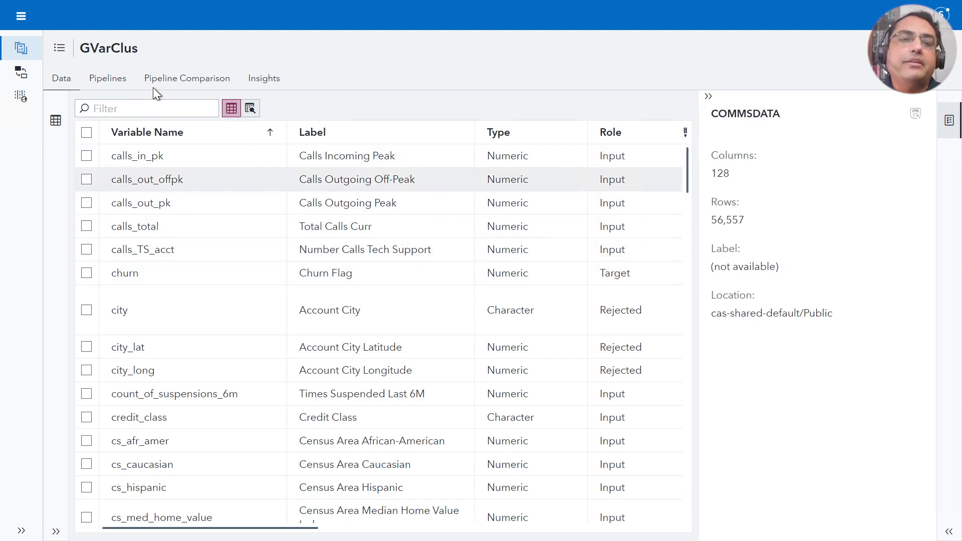
- Add an Imputation preprocessing node as a child of the Data node in Pipeline 1
{"action": "left_click", "coordinate": [108, 79]}
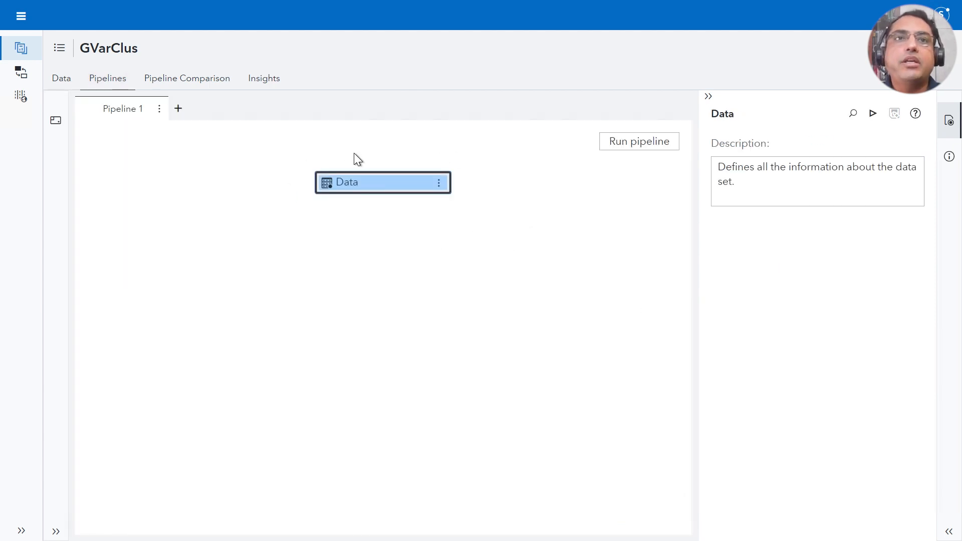
{"action": "left_click", "coordinate": [438, 183]}
{"action": "mouse_move", "coordinate": [465, 200]}
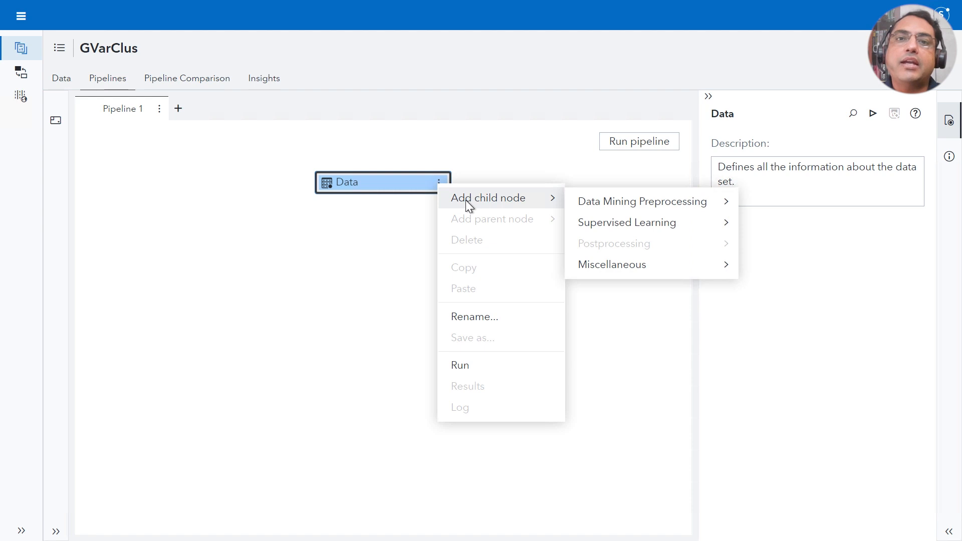
{"action": "mouse_move", "coordinate": [603, 203]}
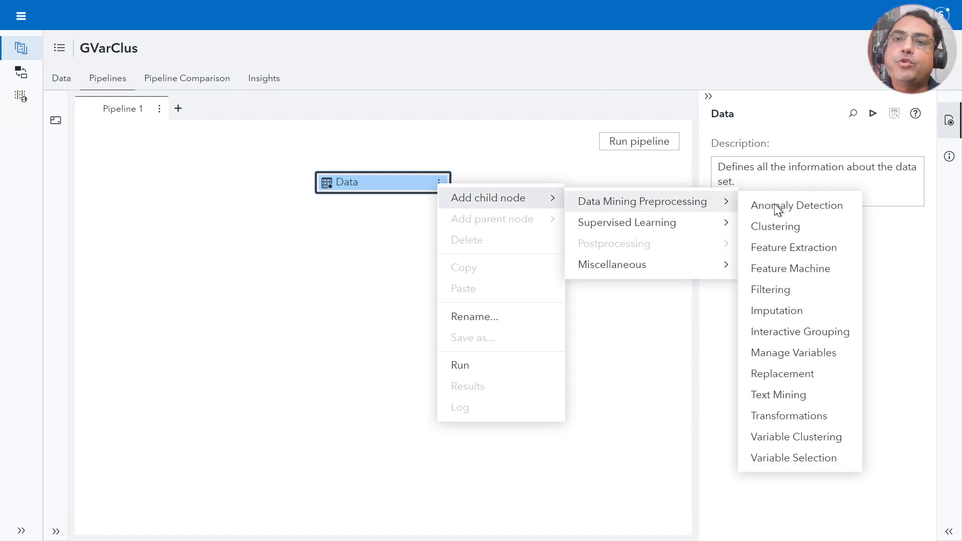
{"action": "left_click", "coordinate": [770, 313]}
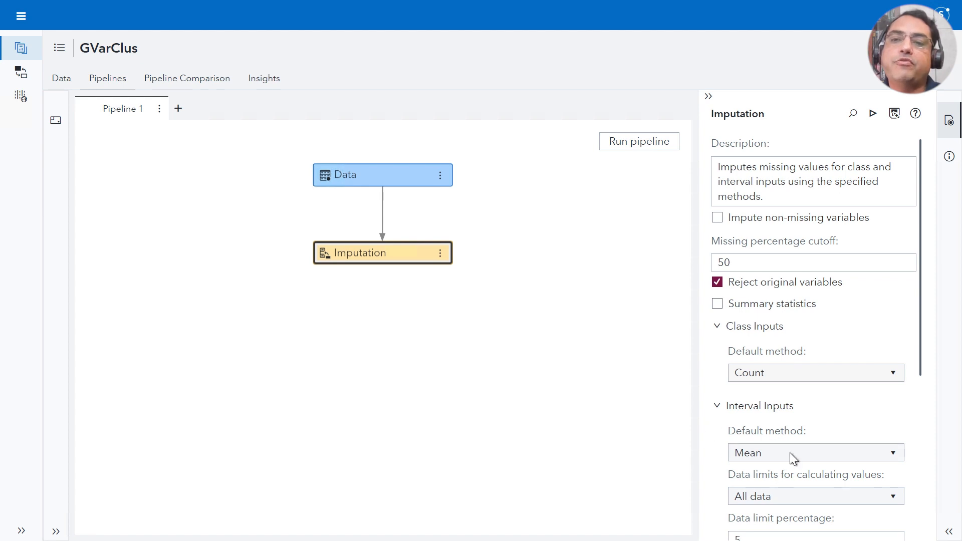
{"action": "mouse_move", "coordinate": [779, 438]}
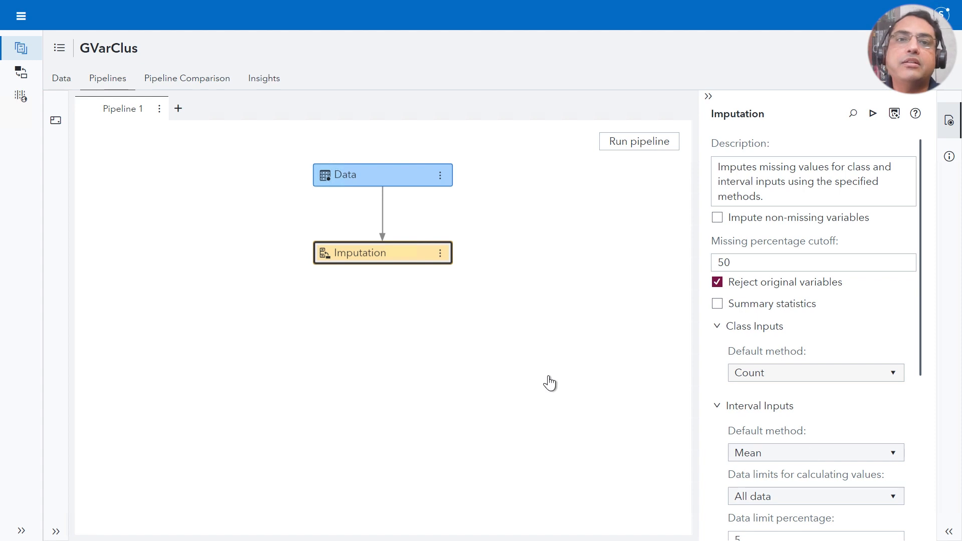
- Add a Variable Clustering preprocessing node as a child of the Imputation node
{"action": "left_click", "coordinate": [440, 254]}
{"action": "mouse_move", "coordinate": [471, 275]}
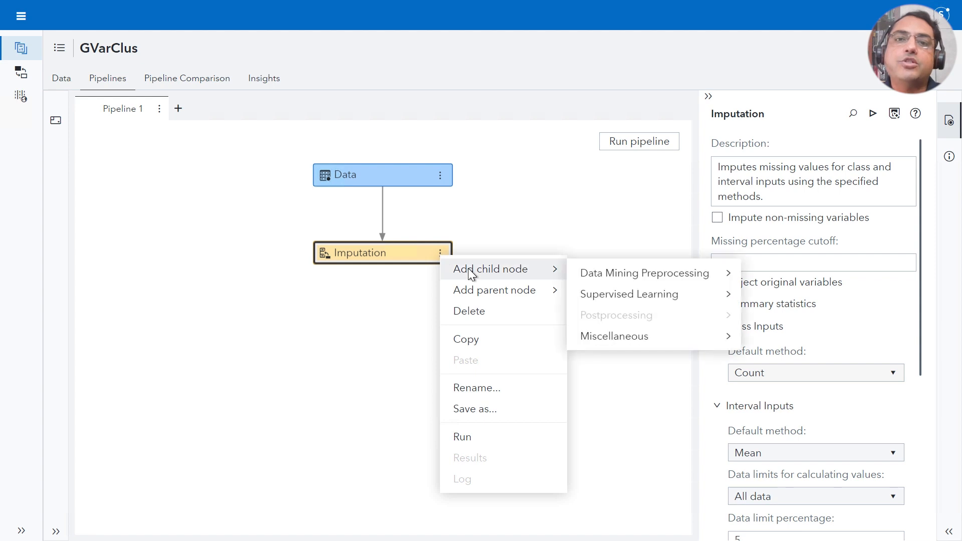
{"action": "mouse_move", "coordinate": [646, 275]}
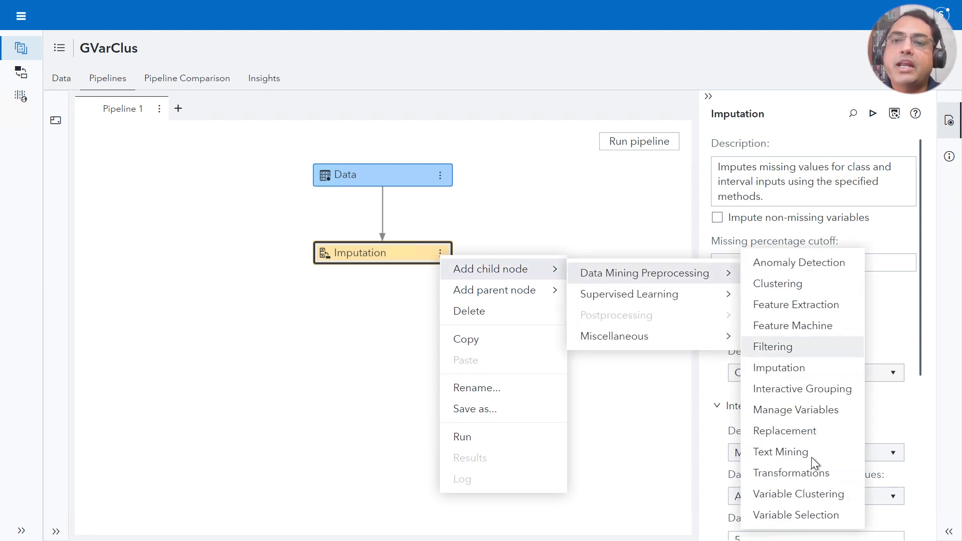
{"action": "left_click", "coordinate": [789, 495]}
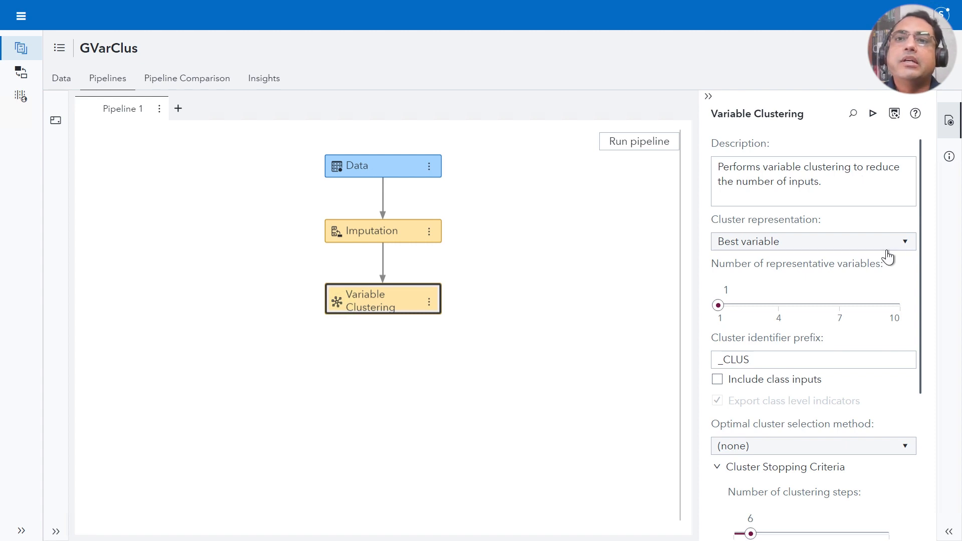
- Keep Best variable as the cluster representation, run the whole pipeline, and open the Variable Clustering node's results
{"action": "mouse_move", "coordinate": [726, 236]}
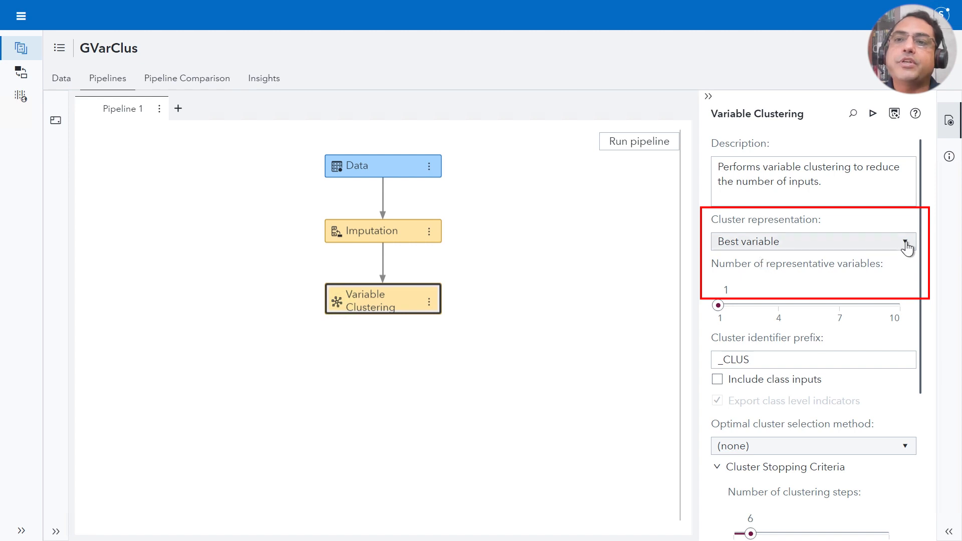
{"action": "left_click", "coordinate": [906, 244]}
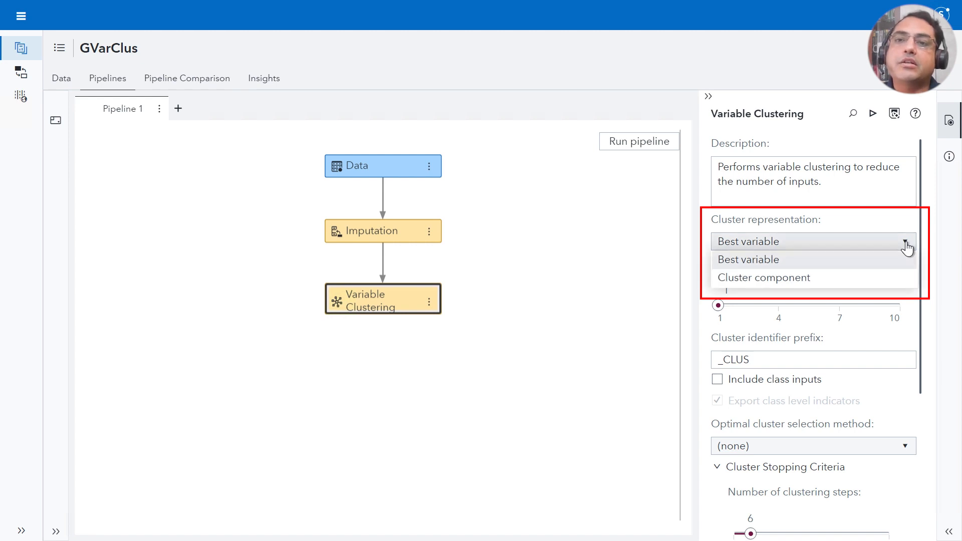
{"action": "left_click", "coordinate": [906, 246]}
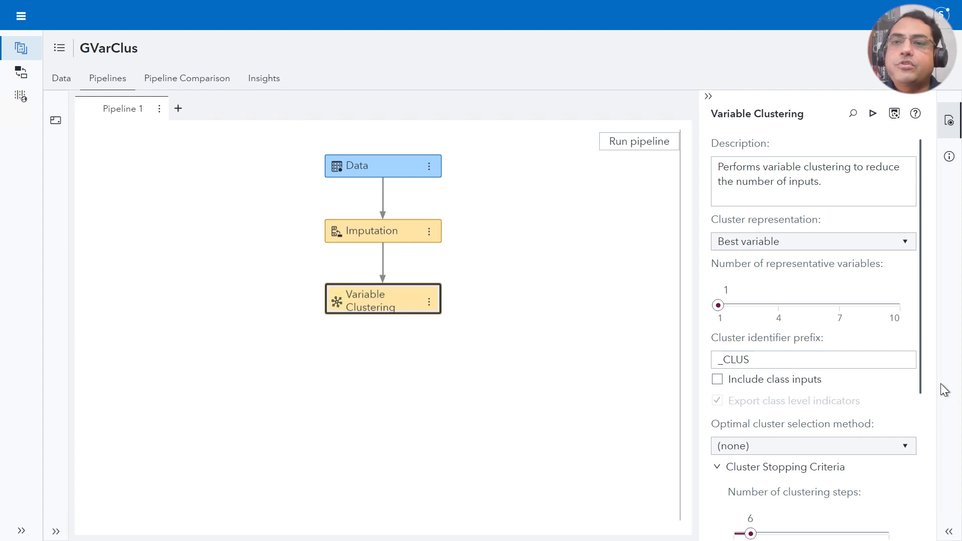
{"action": "left_click_drag", "start_coordinate": [919, 360], "coordinate": [923, 395]}
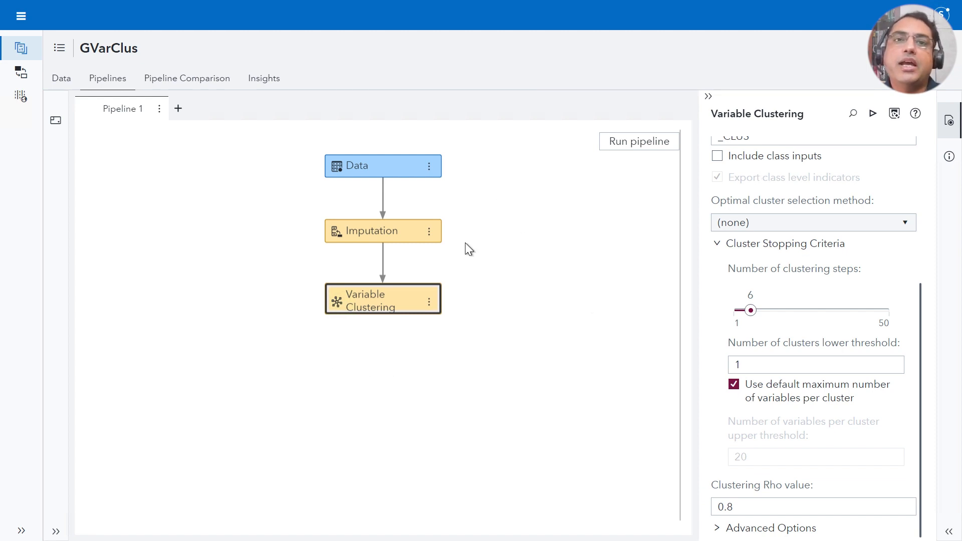
{"action": "left_click", "coordinate": [623, 143]}
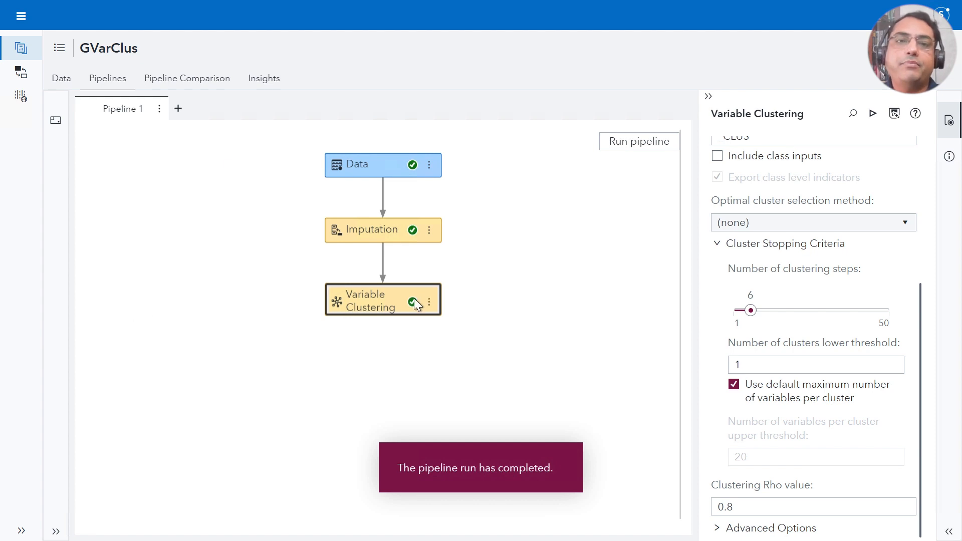
{"action": "mouse_move", "coordinate": [420, 295]}
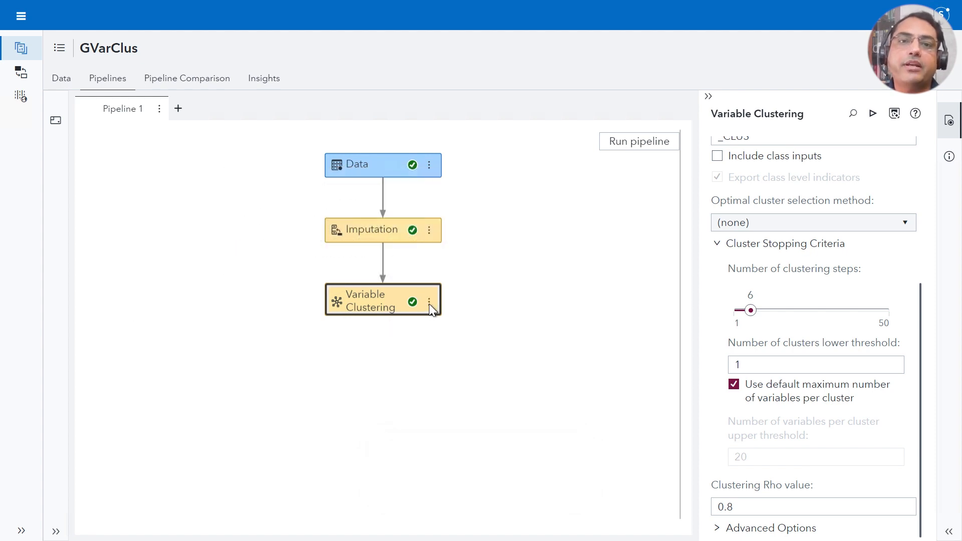
{"action": "left_click", "coordinate": [429, 303]}
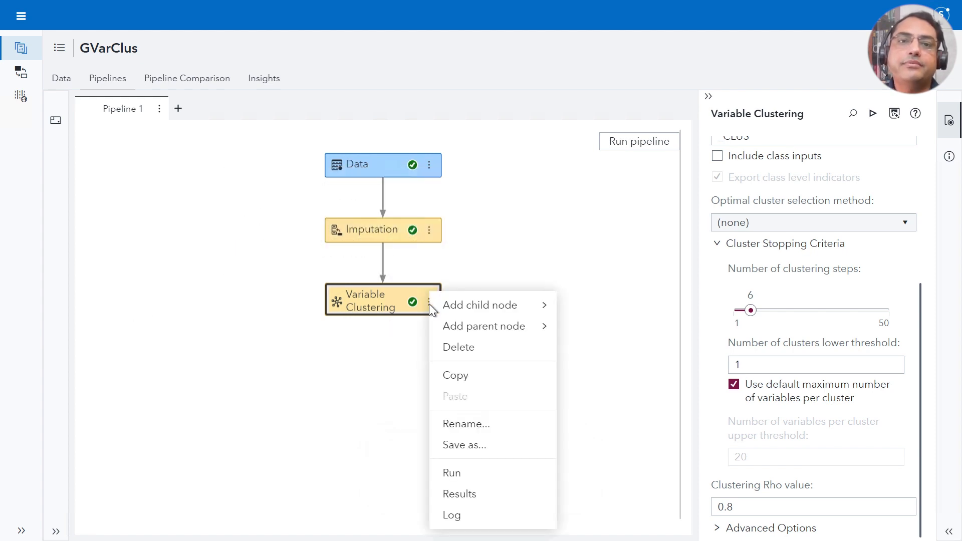
{"action": "left_click", "coordinate": [455, 495]}
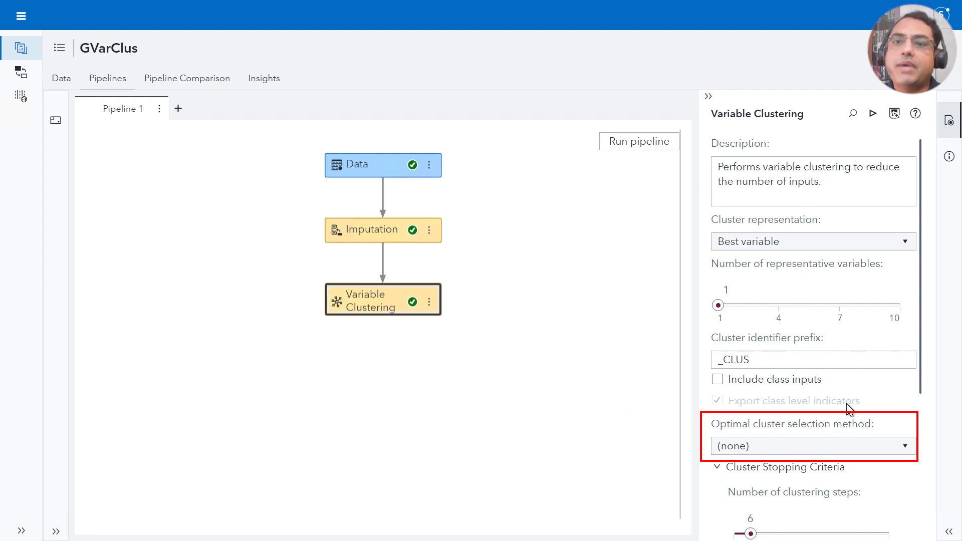
- Set the Variable Clustering node's optimal cluster selection method to Penalized log-likelihood and its clustering Rho value to 0.5
{"action": "left_click", "coordinate": [906, 449]}
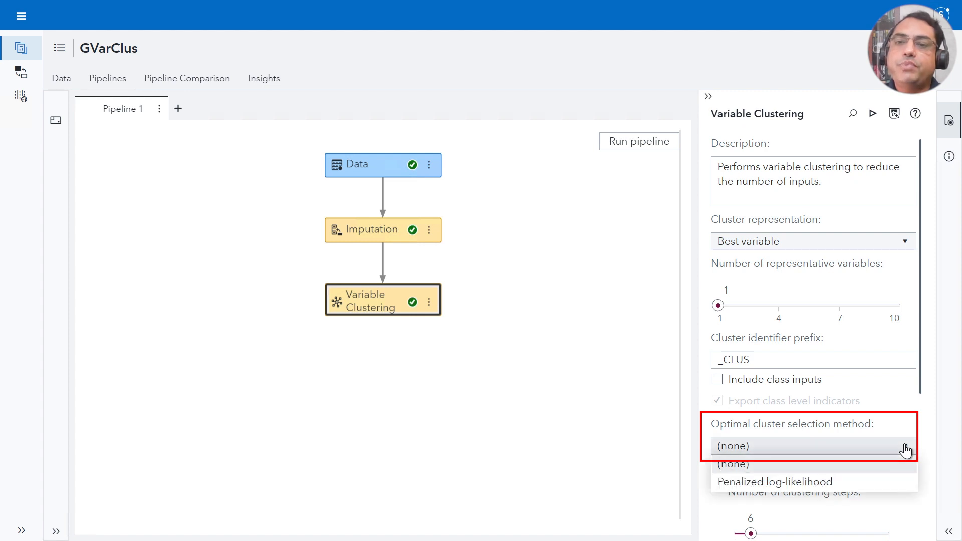
{"action": "left_click", "coordinate": [778, 483]}
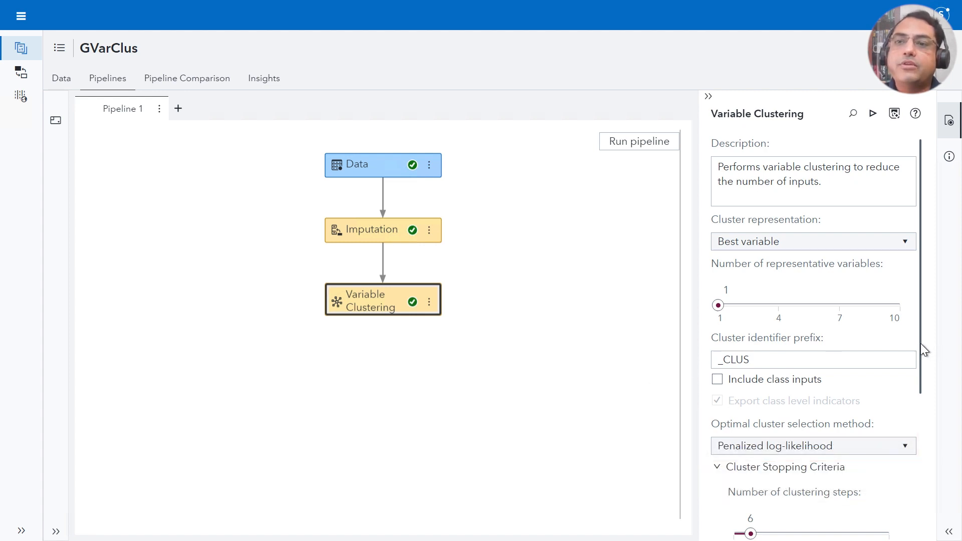
{"action": "left_click_drag", "start_coordinate": [921, 344], "coordinate": [918, 504]}
{"action": "left_click", "coordinate": [755, 509]}
{"action": "double_click", "coordinate": [756, 511]}
{"action": "left_click", "coordinate": [753, 510]}
{"action": "key", "text": "BackSpace"}
{"action": "type", "text": "5"}
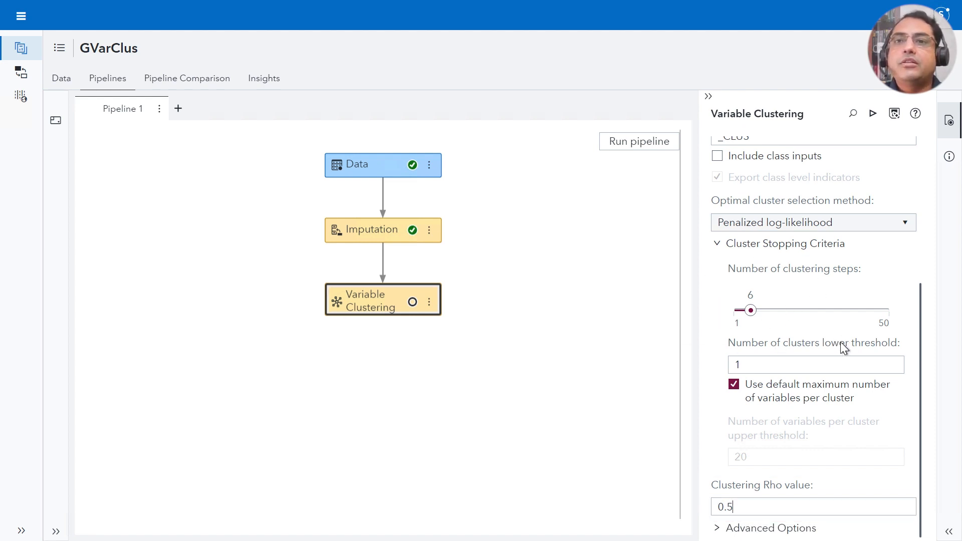
{"action": "mouse_move", "coordinate": [840, 343]}
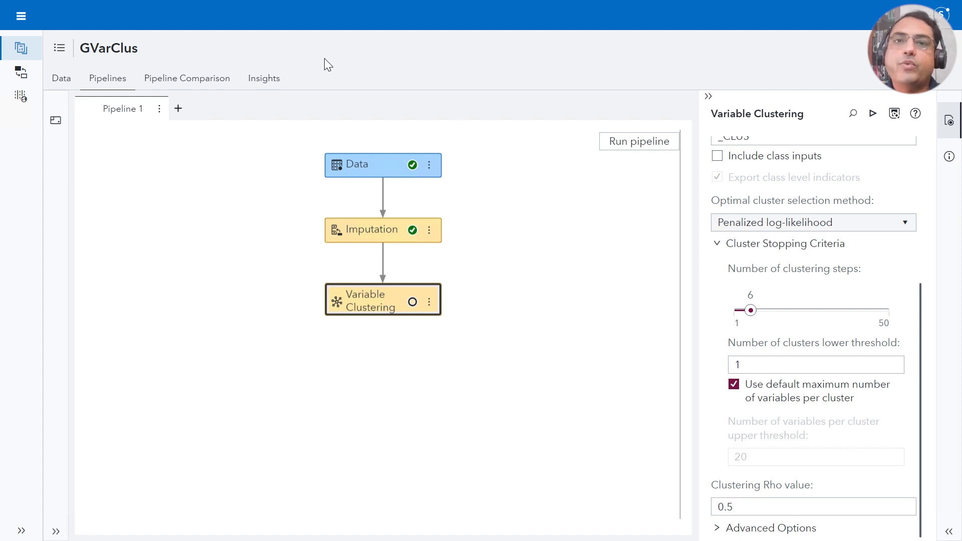
- Run the Variable Clustering node with its changed settings and open its results
{"action": "left_click", "coordinate": [429, 301]}
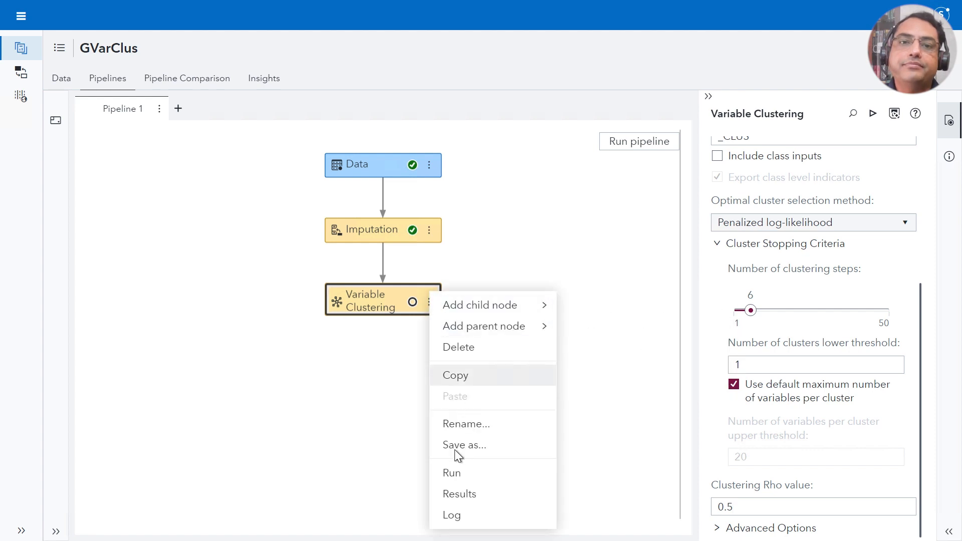
{"action": "left_click", "coordinate": [451, 474]}
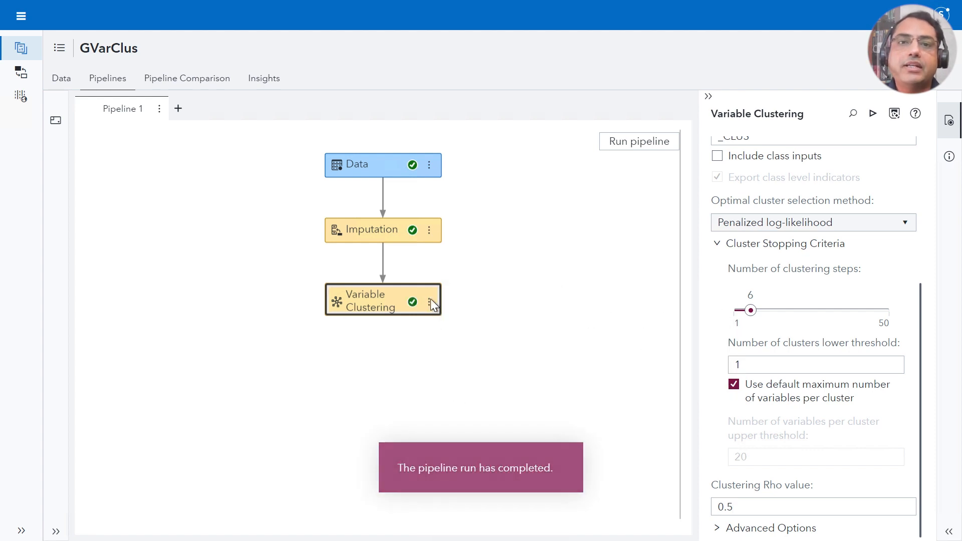
{"action": "left_click", "coordinate": [430, 302]}
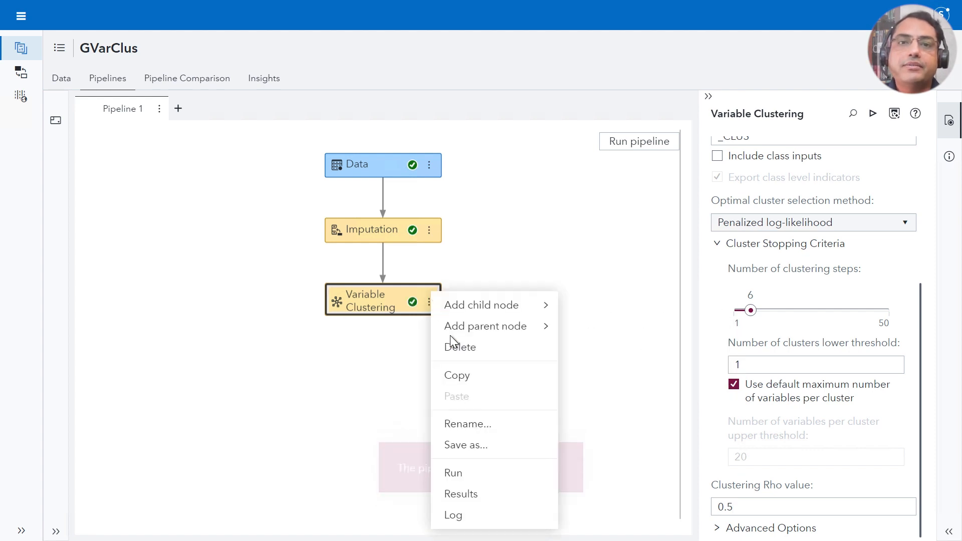
{"action": "left_click", "coordinate": [464, 495]}
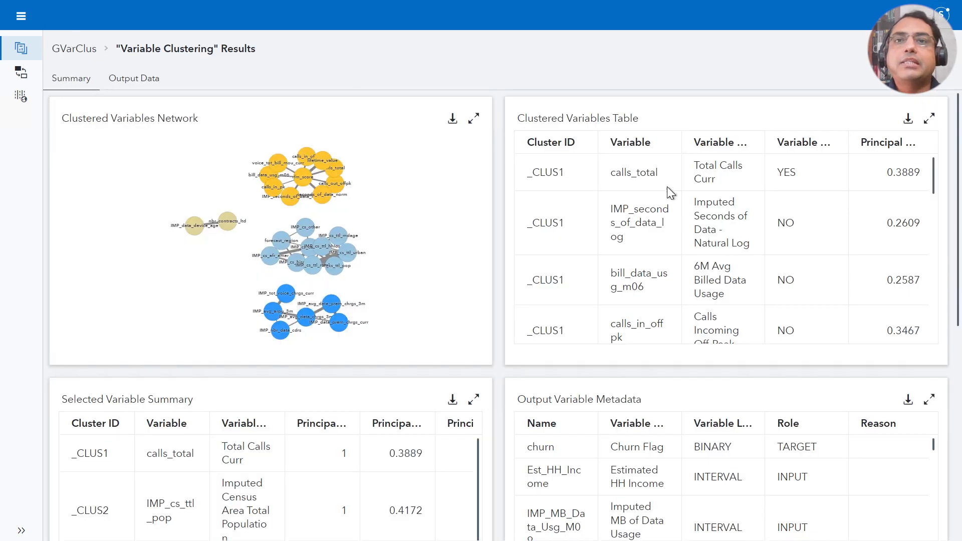
- Examine the full Clustered Variables Table for each cluster's member variables, selected variable and principal component values, and close it
{"action": "left_click", "coordinate": [928, 119]}
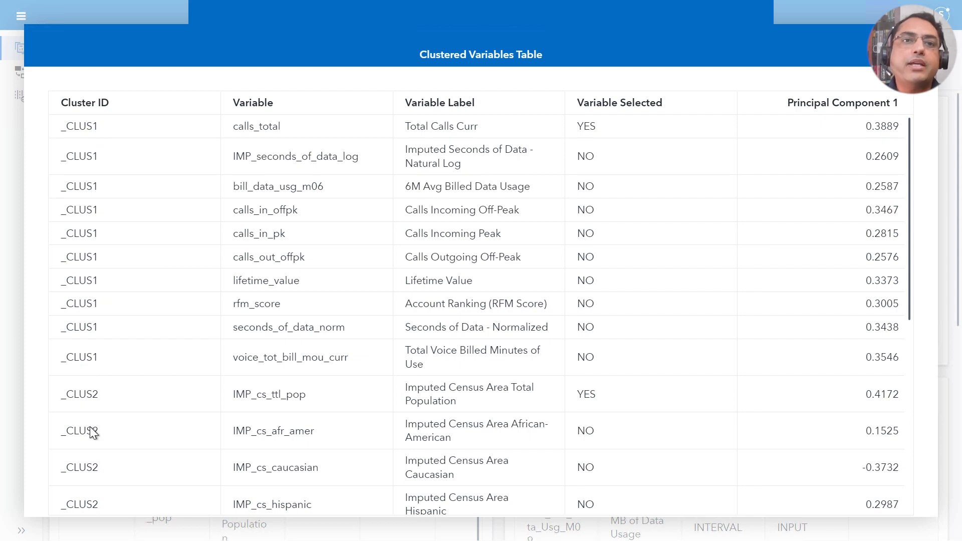
{"action": "left_click_drag", "start_coordinate": [912, 164], "coordinate": [908, 476]}
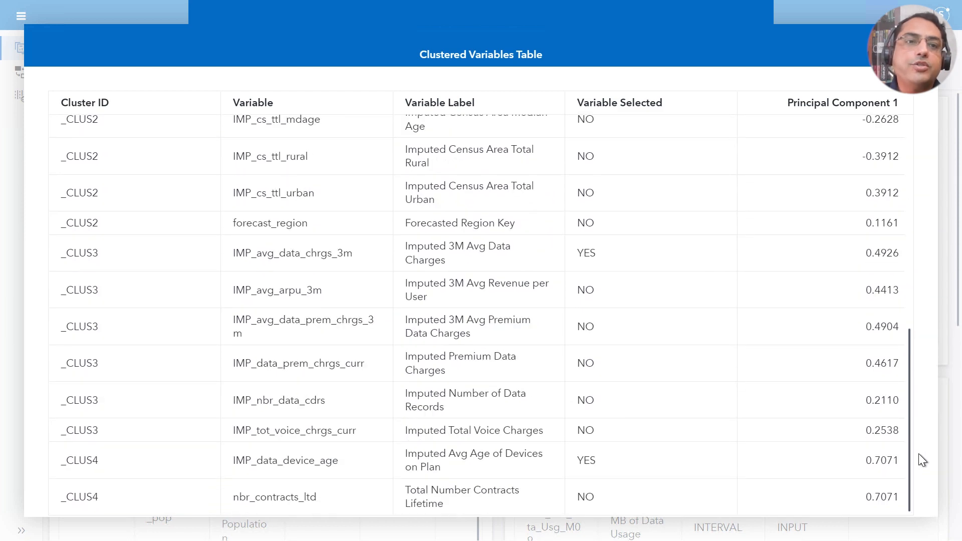
{"action": "scroll", "coordinate": [927, 410], "scroll_direction": "up", "scroll_amount": 10}
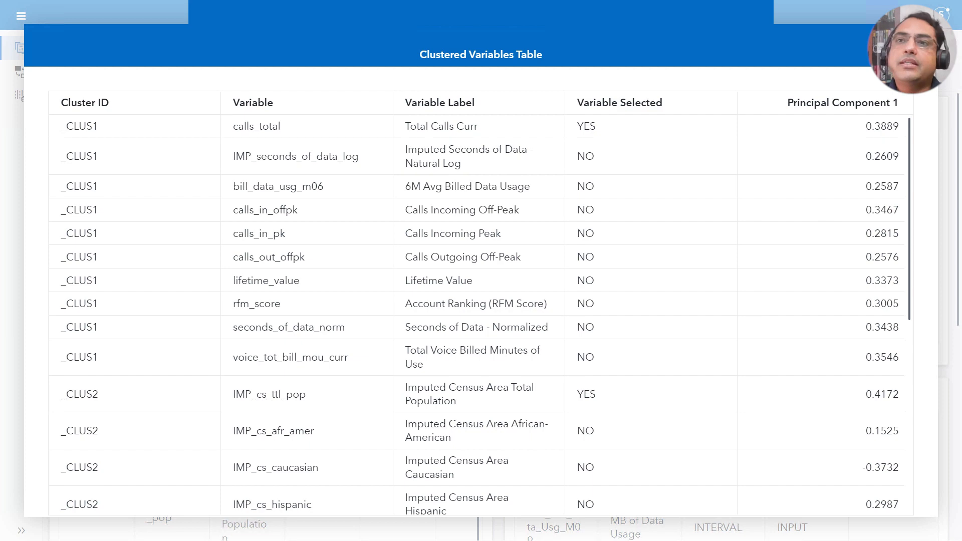
{"action": "left_click", "coordinate": [919, 54]}
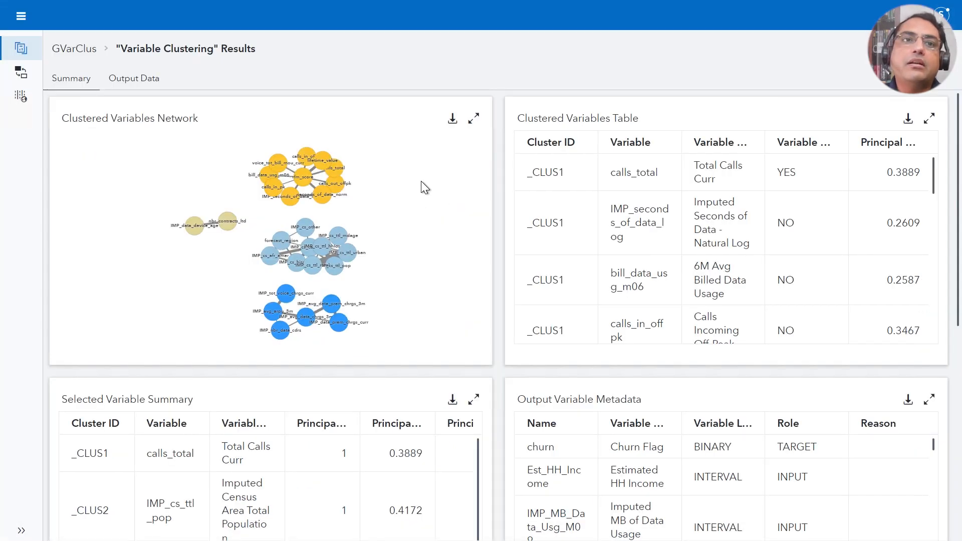
- Enlarge the Clustered Variables Network and zoom in on its uppermost clusters to examine the links between variables
{"action": "left_click", "coordinate": [473, 119]}
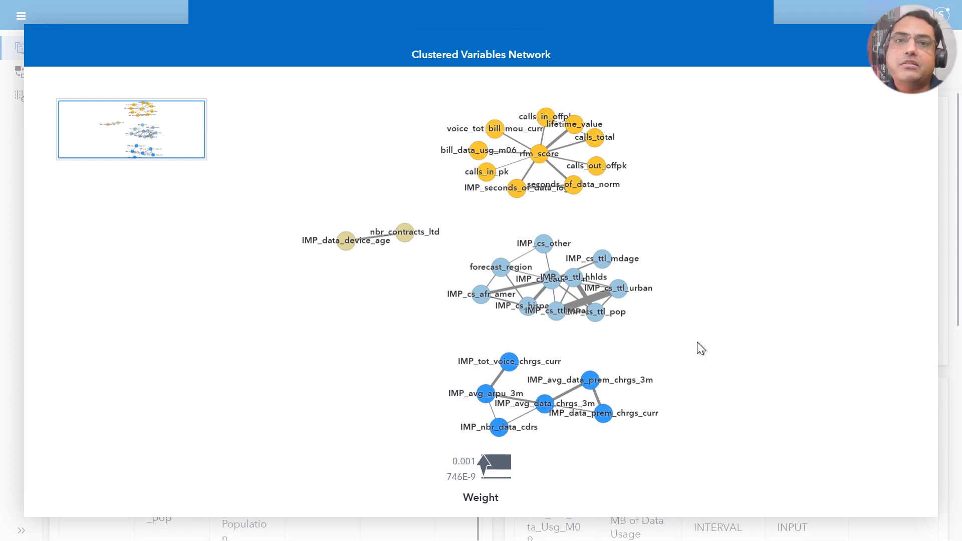
{"action": "scroll", "coordinate": [708, 348], "scroll_direction": "up", "scroll_amount": 3}
{"action": "left_click_drag", "start_coordinate": [902, 273], "coordinate": [909, 108]}
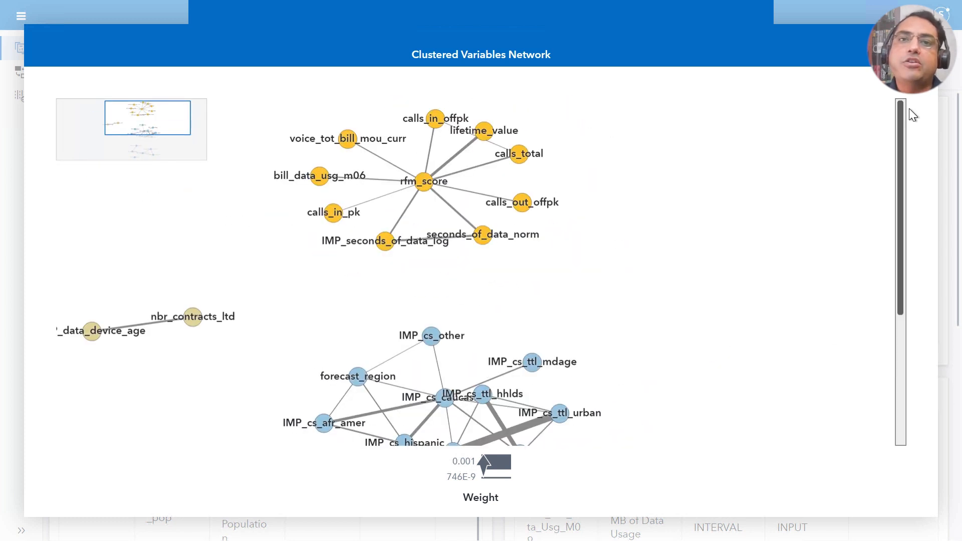
- Examine the remaining clusters further down the enlarged Clustered Variables Network and close the enlarged view
{"action": "scroll", "coordinate": [902, 186], "scroll_direction": "down", "scroll_amount": 1}
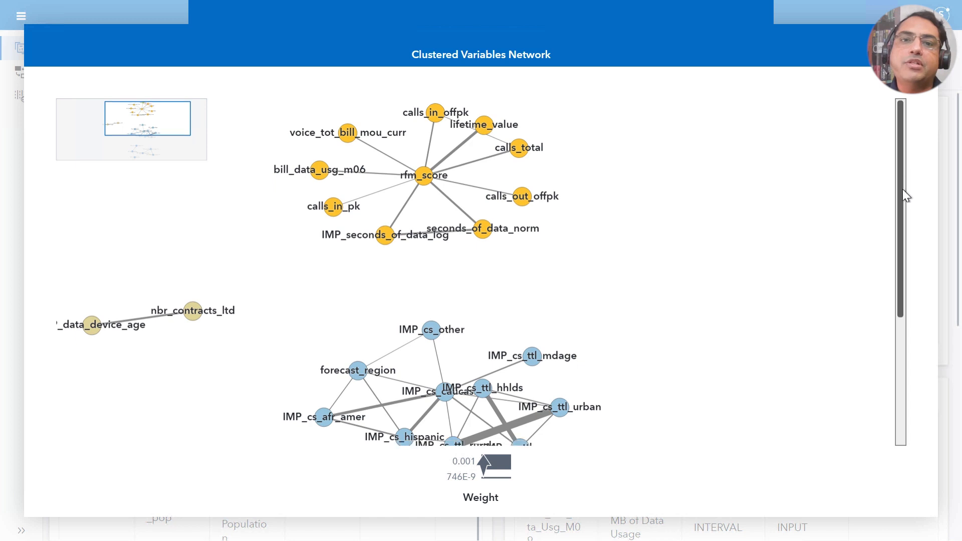
{"action": "scroll", "coordinate": [897, 308], "scroll_direction": "down", "scroll_amount": 1}
{"action": "scroll", "coordinate": [896, 308], "scroll_direction": "down", "scroll_amount": 4}
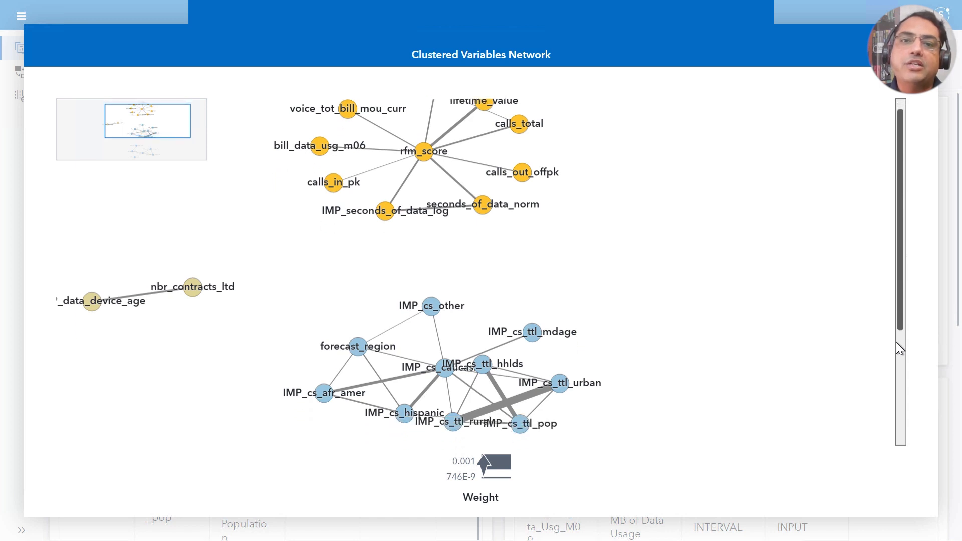
{"action": "left_click", "coordinate": [899, 445]}
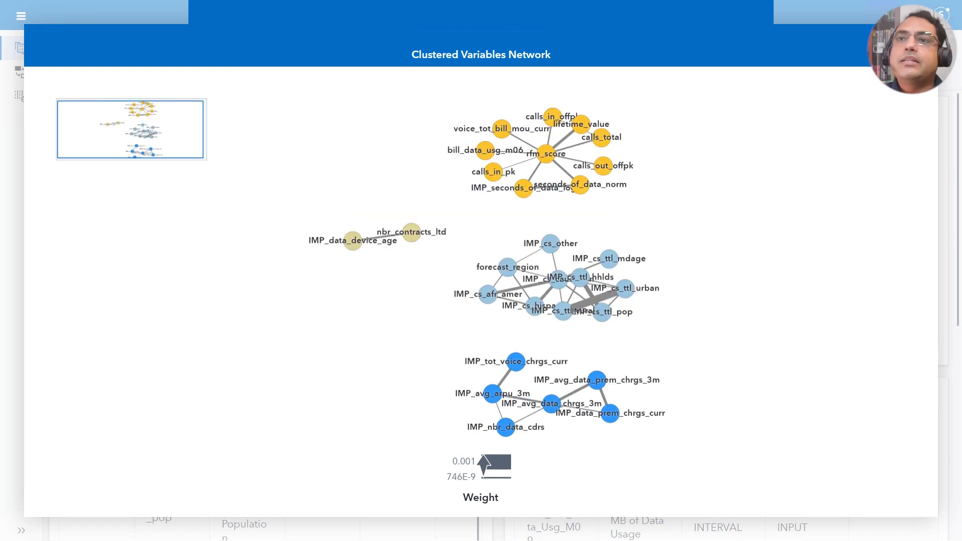
{"action": "left_click", "coordinate": [921, 54]}
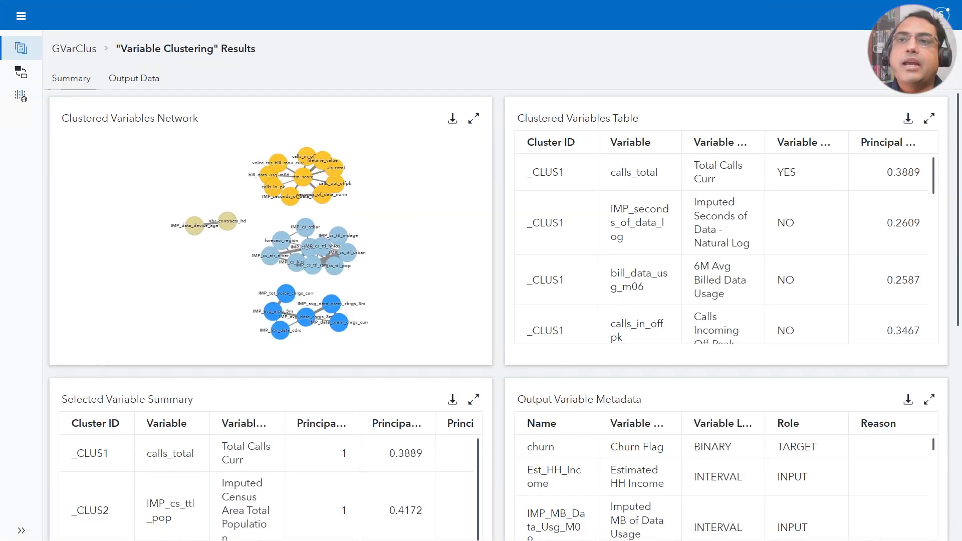
- Enlarge the procedure Output and examine the Cluster Summary by step, the Selection Summary and the dendrogram of clustered variables
{"action": "left_click_drag", "start_coordinate": [959, 186], "coordinate": [958, 443]}
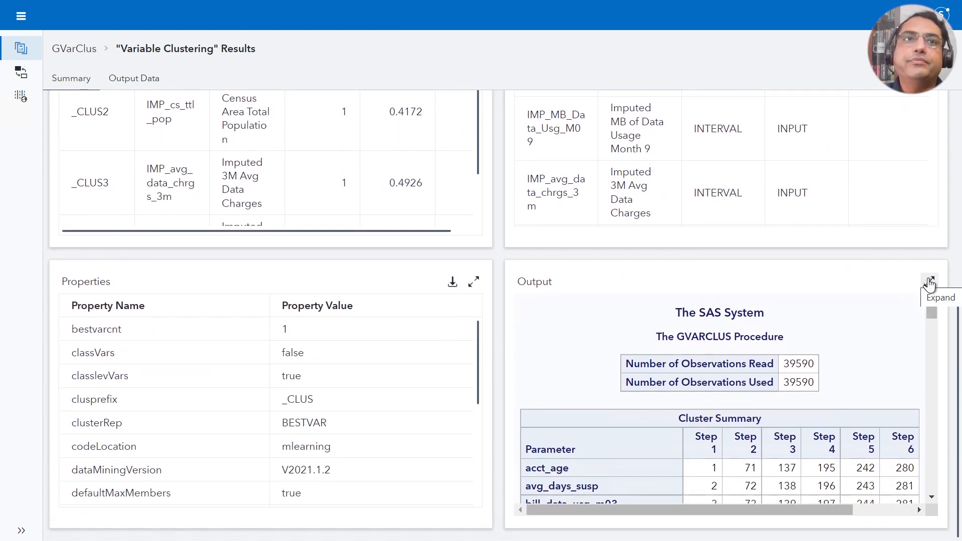
{"action": "left_click", "coordinate": [930, 283]}
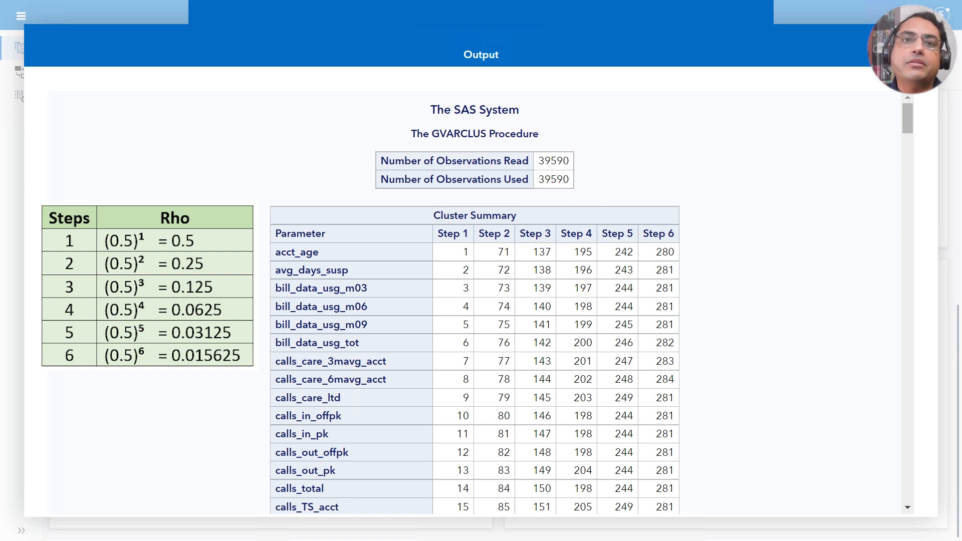
{"action": "scroll", "coordinate": [771, 314], "scroll_direction": "down", "scroll_amount": 9}
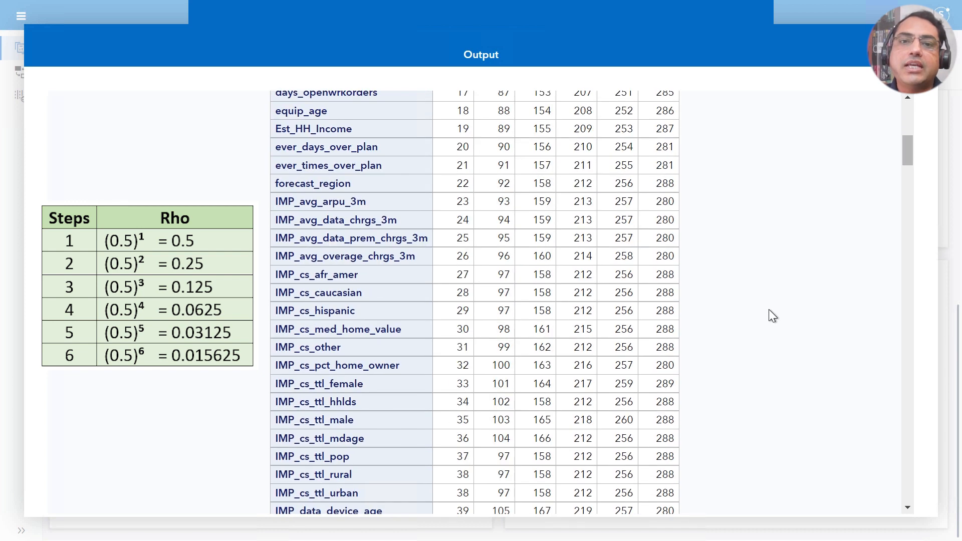
{"action": "scroll", "coordinate": [769, 310], "scroll_direction": "down", "scroll_amount": 15}
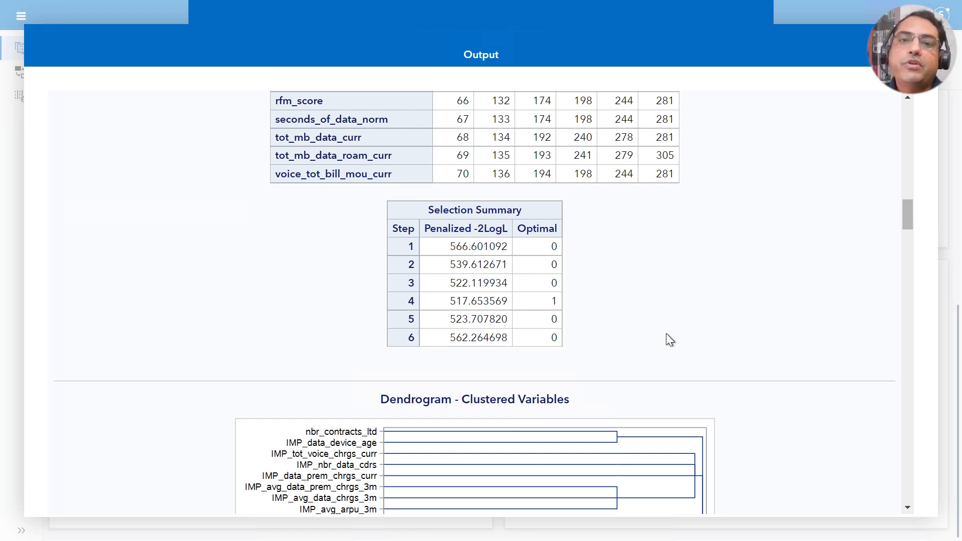
{"action": "scroll", "coordinate": [662, 339], "scroll_direction": "down", "scroll_amount": 6}
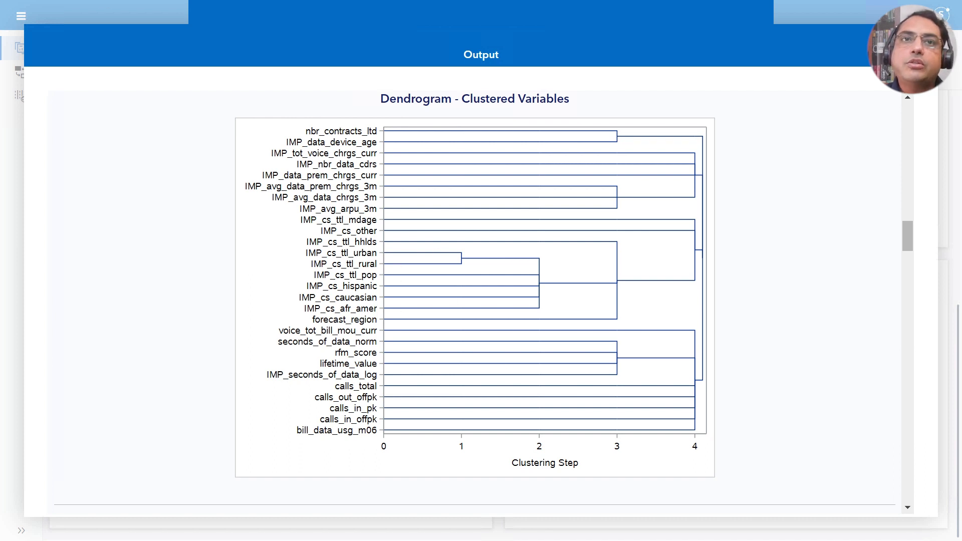
- Examine the PCA output for cluster _CLUS1, including its centering and scaling, explained variation, eigenvalues and loadings
{"action": "left_click", "coordinate": [909, 506]}
{"action": "left_click", "coordinate": [909, 506]}
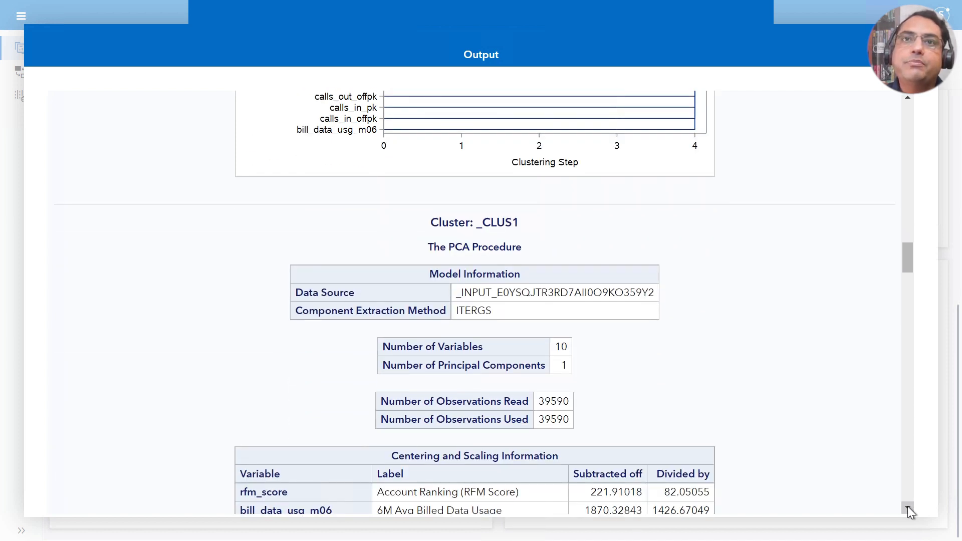
{"action": "left_click", "coordinate": [909, 508]}
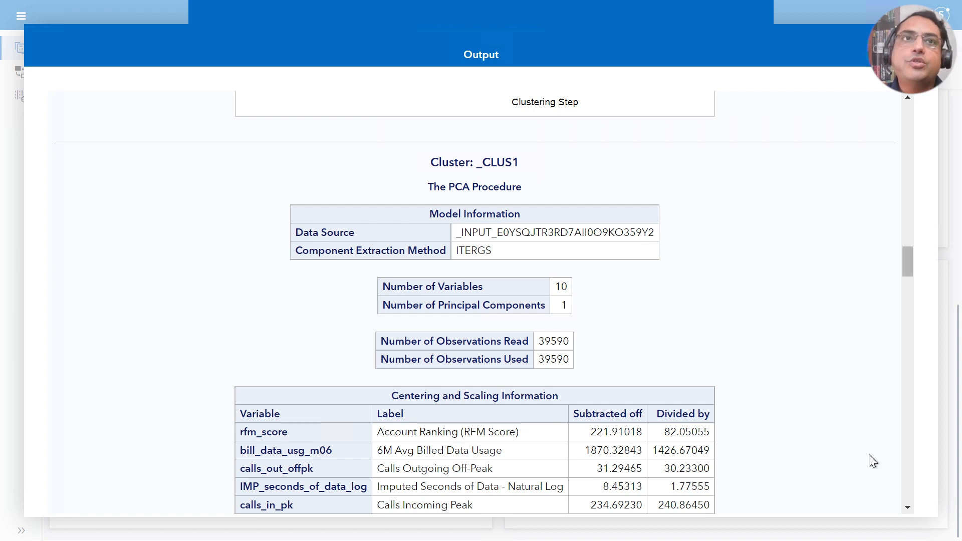
{"action": "left_click", "coordinate": [906, 508]}
{"action": "left_click_drag", "start_coordinate": [906, 508], "coordinate": [907, 508]}
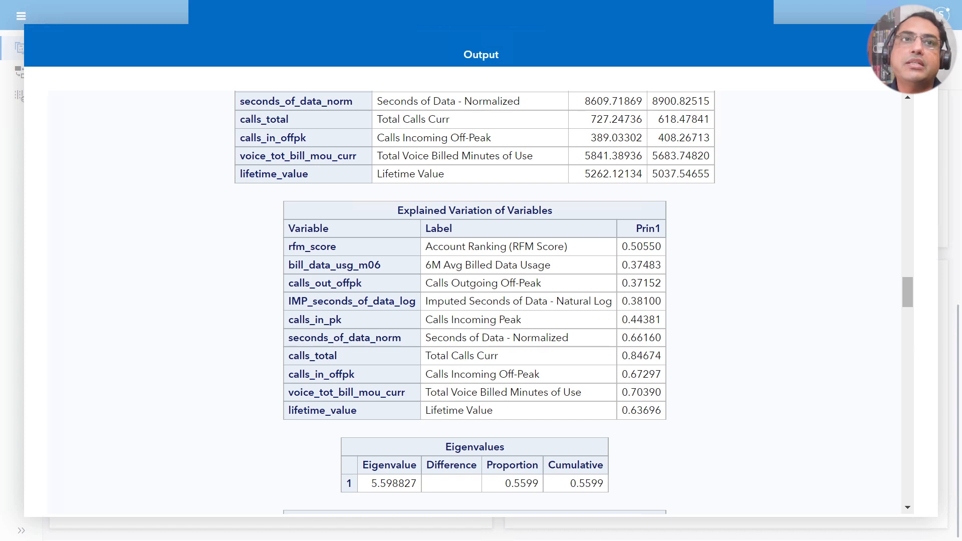
{"action": "left_click", "coordinate": [908, 507]}
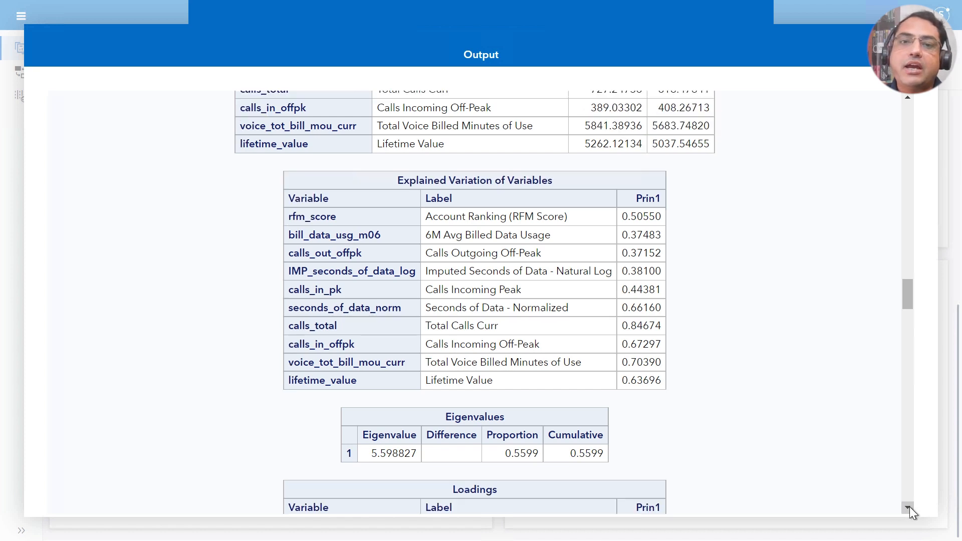
{"action": "scroll", "coordinate": [908, 507], "scroll_direction": "down", "scroll_amount": 3}
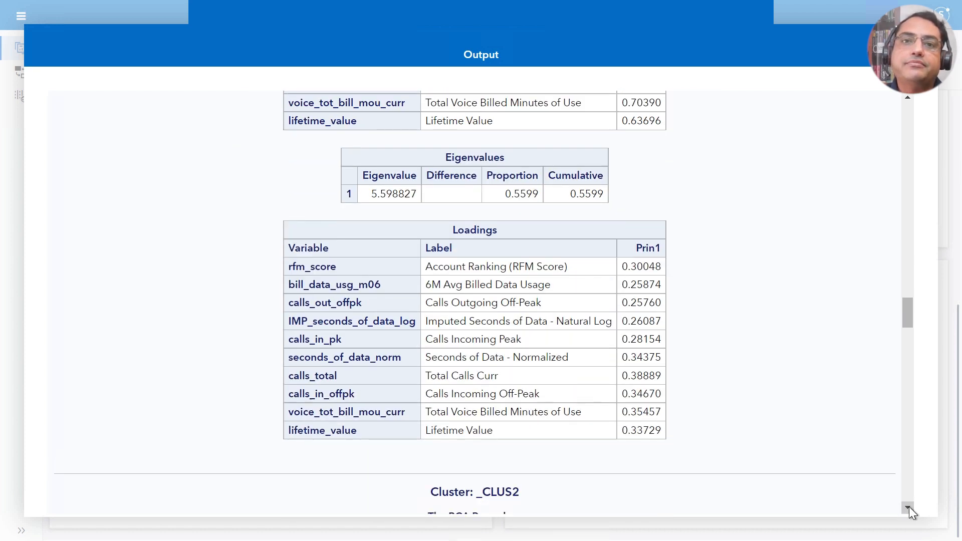